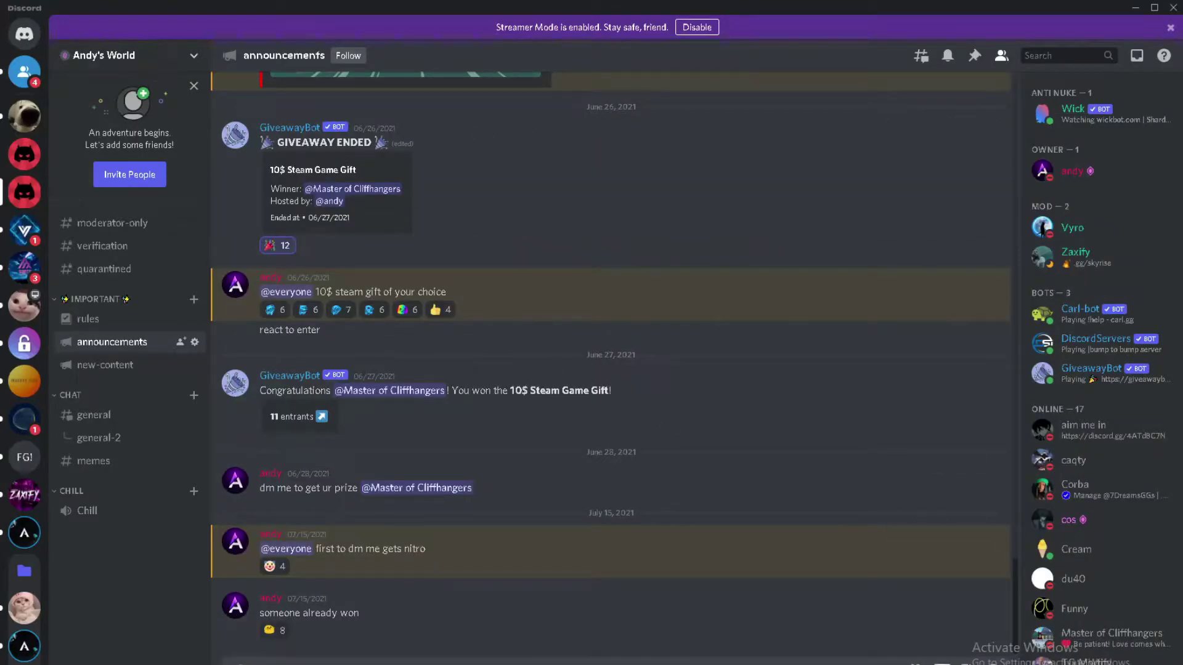
- Open the sticker picker in the announcements channel to view Andy's World stickers
{"action": "key", "text": "ctrl+s"}
{"action": "scroll", "coordinate": [790, 496], "scroll_direction": "down", "scroll_amount": 2}
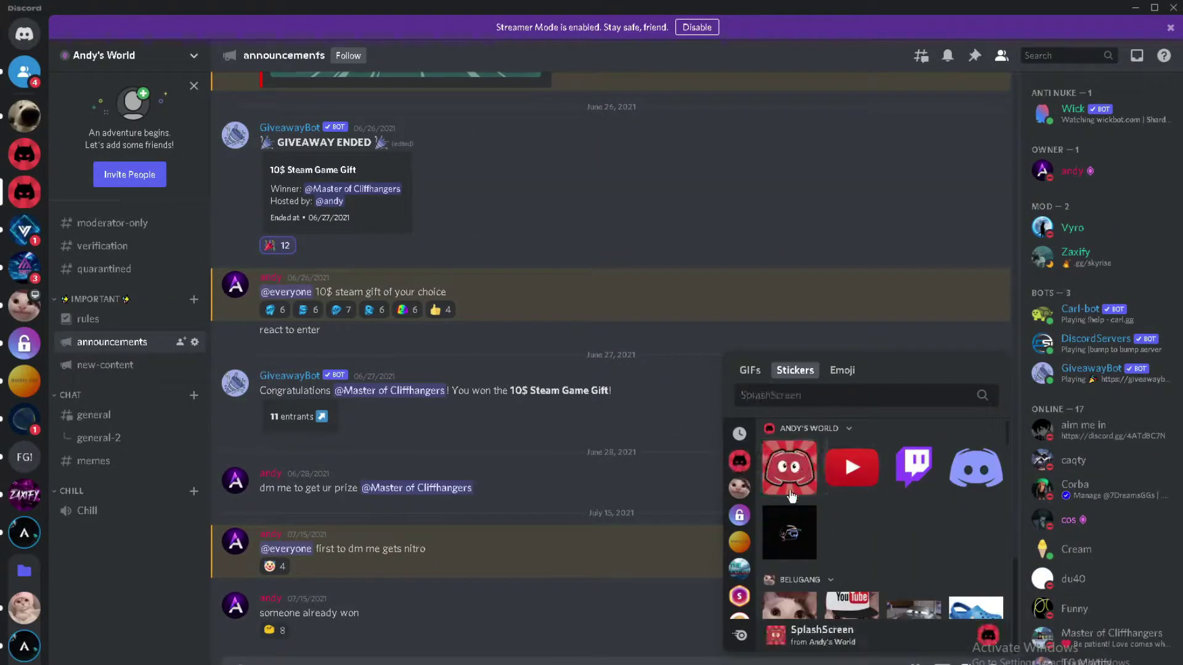
- Open Andy's World server settings to the Stickers page, then bring Chrome forward
{"action": "left_click", "coordinate": [103, 56]}
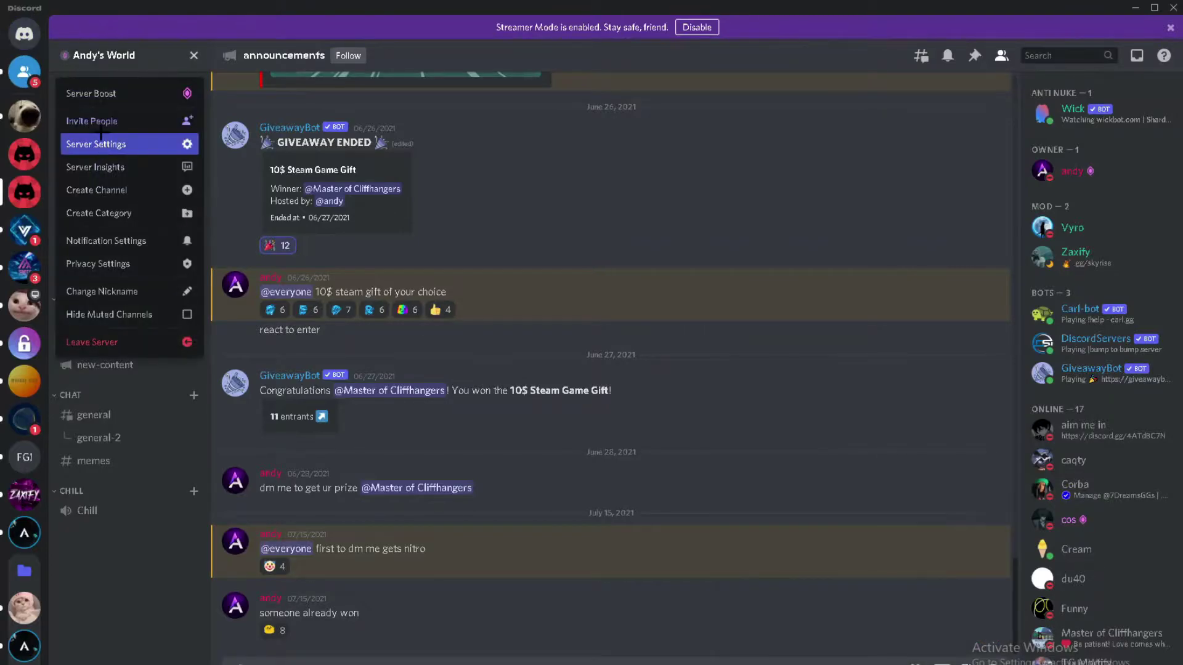
{"action": "left_click", "coordinate": [106, 146]}
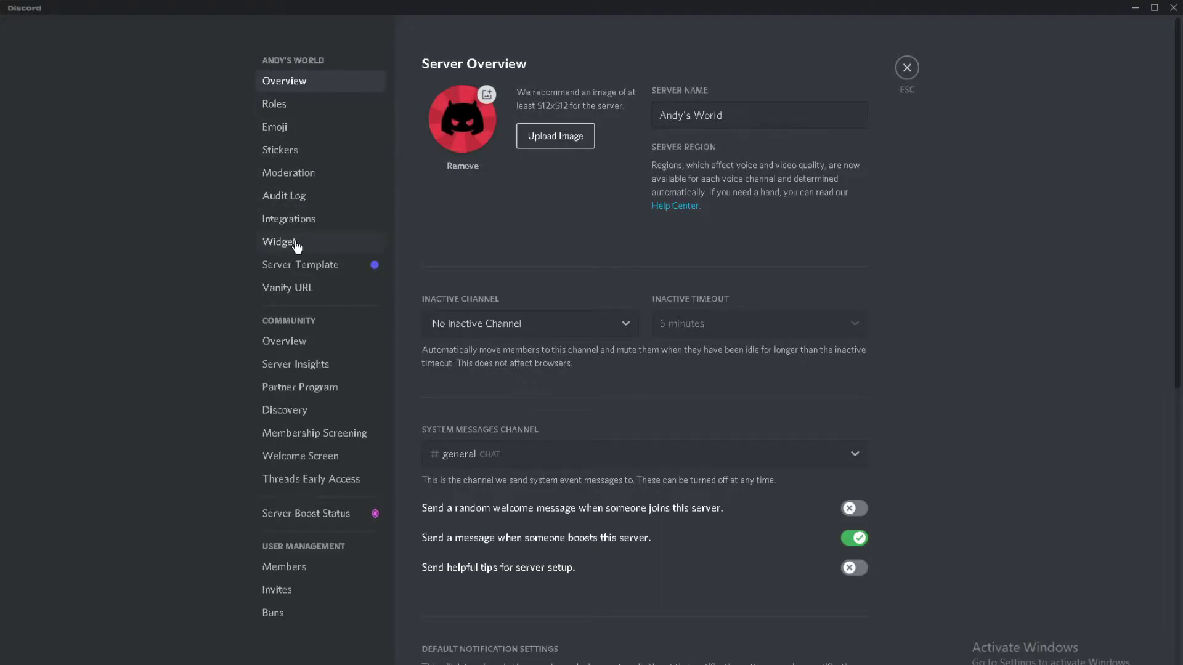
{"action": "left_click", "coordinate": [306, 150]}
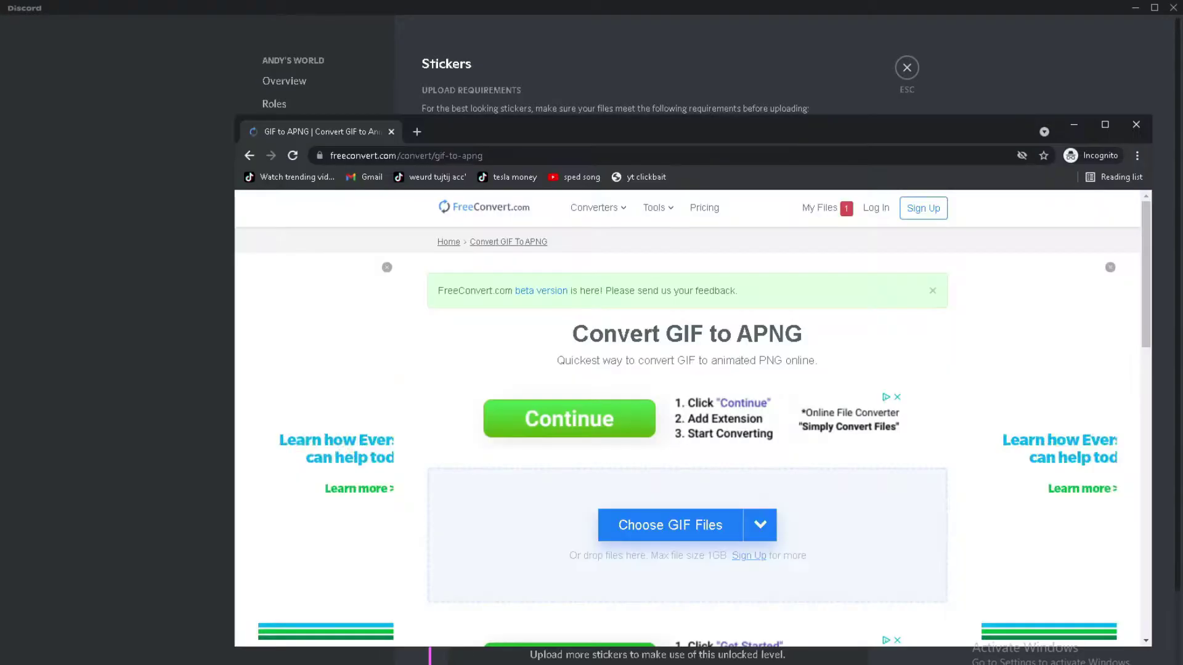
{"action": "left_click", "coordinate": [460, 647]}
- Search Google Images for 'peppe gif' in a new tab
{"action": "key", "text": "ctrl+t"}
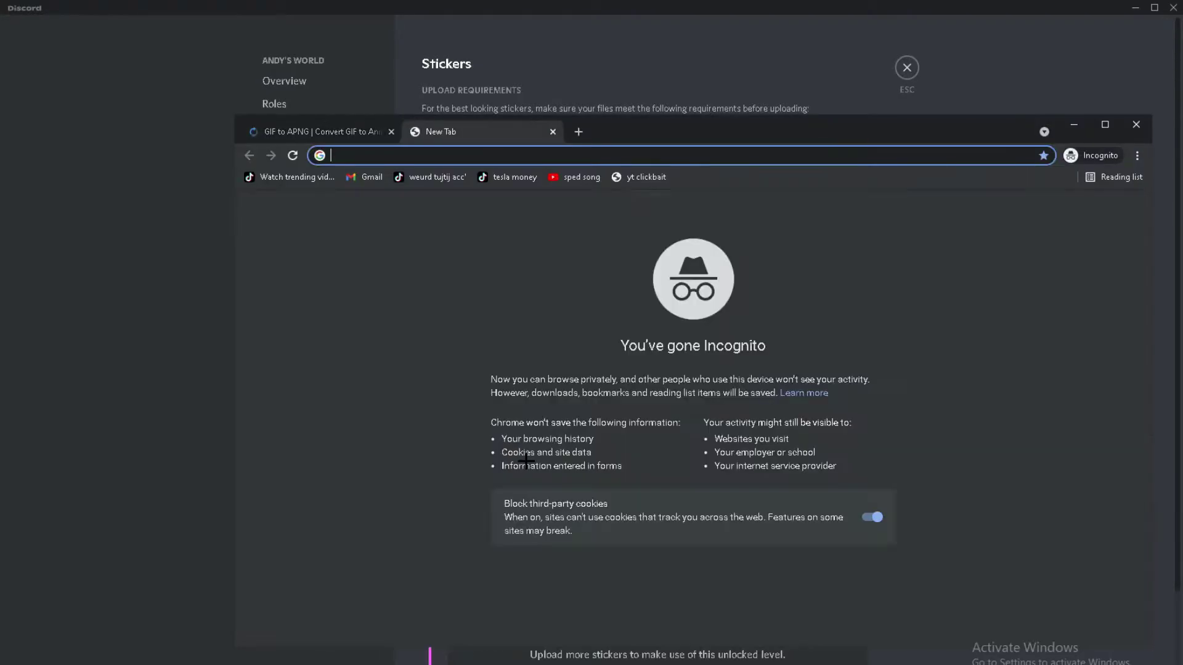
{"action": "type", "text": "pepe"}
{"action": "key", "text": "BackSpace"}
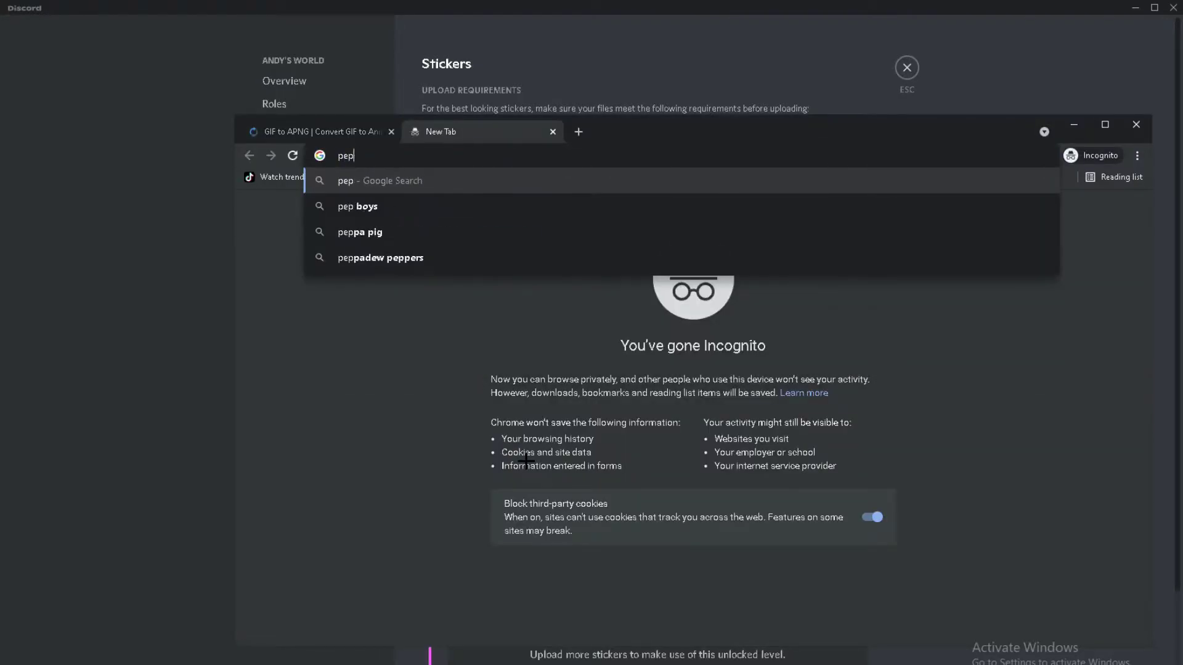
{"action": "type", "text": "pe gif"}
{"action": "key", "text": "Return"}
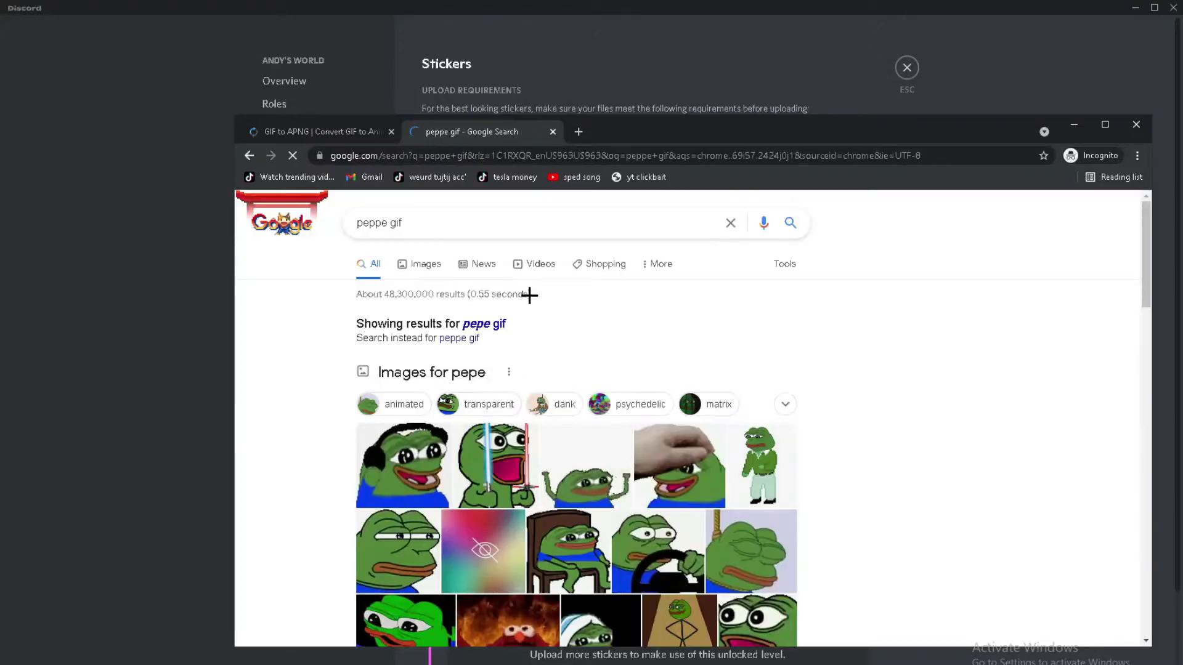
{"action": "left_click", "coordinate": [451, 267]}
- Save the Tenor Pepe frog GIF as tenor.gif in the tutorial folder
{"action": "left_click", "coordinate": [665, 352]}
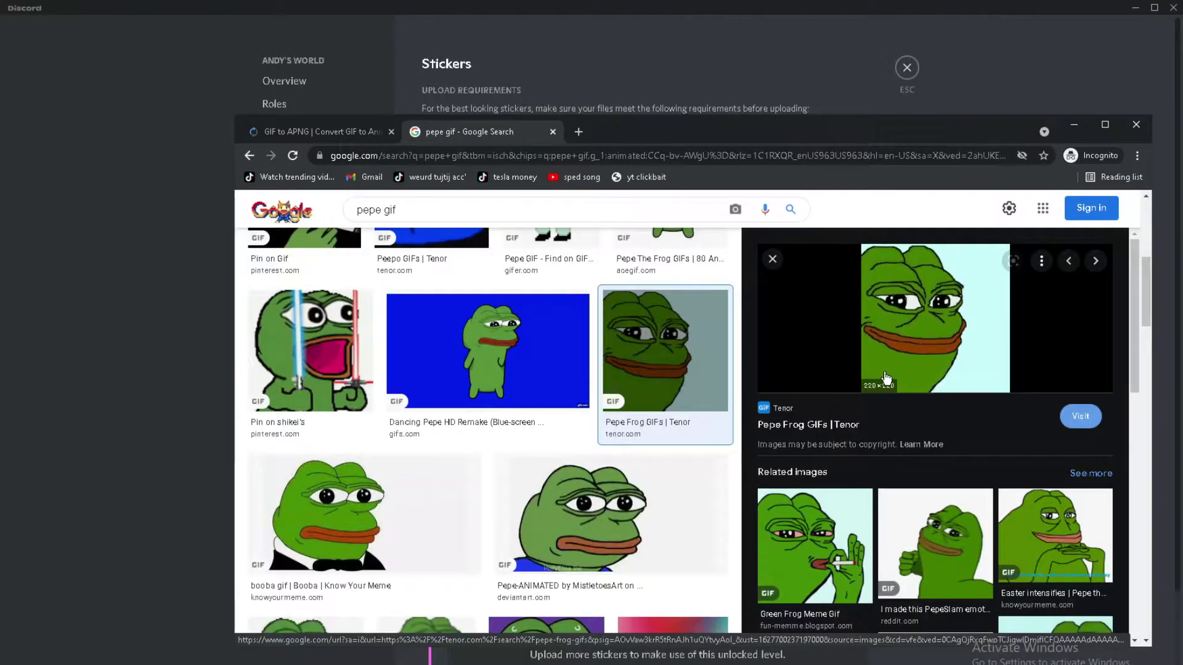
{"action": "right_click", "coordinate": [879, 361]}
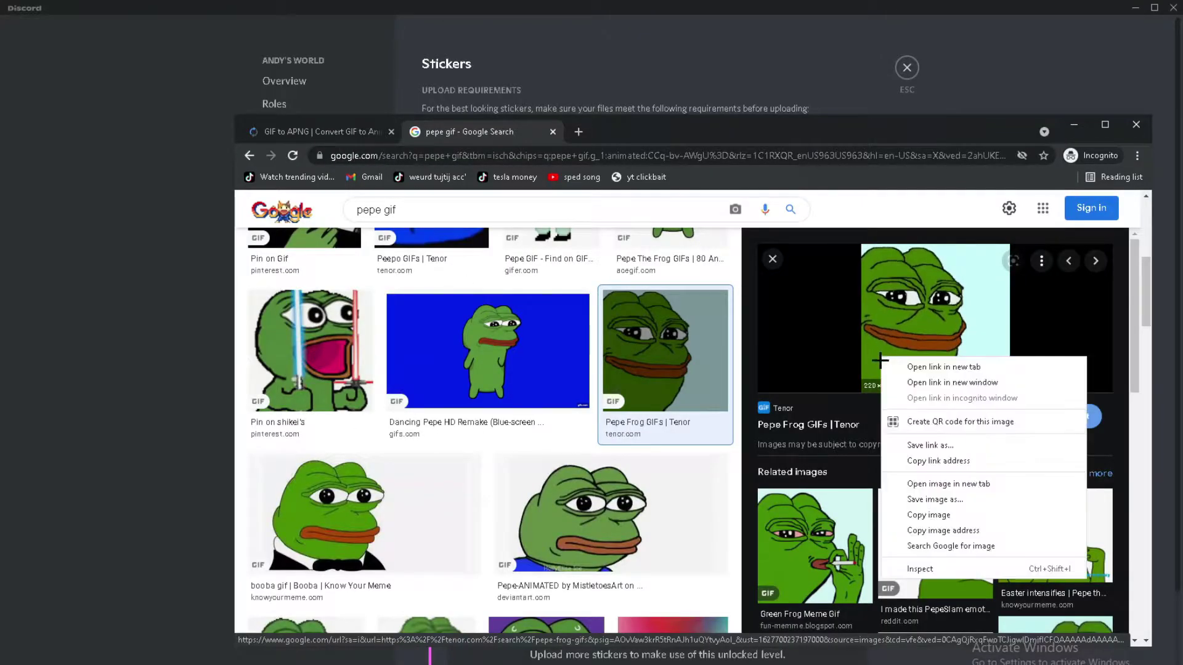
{"action": "left_click", "coordinate": [940, 510]}
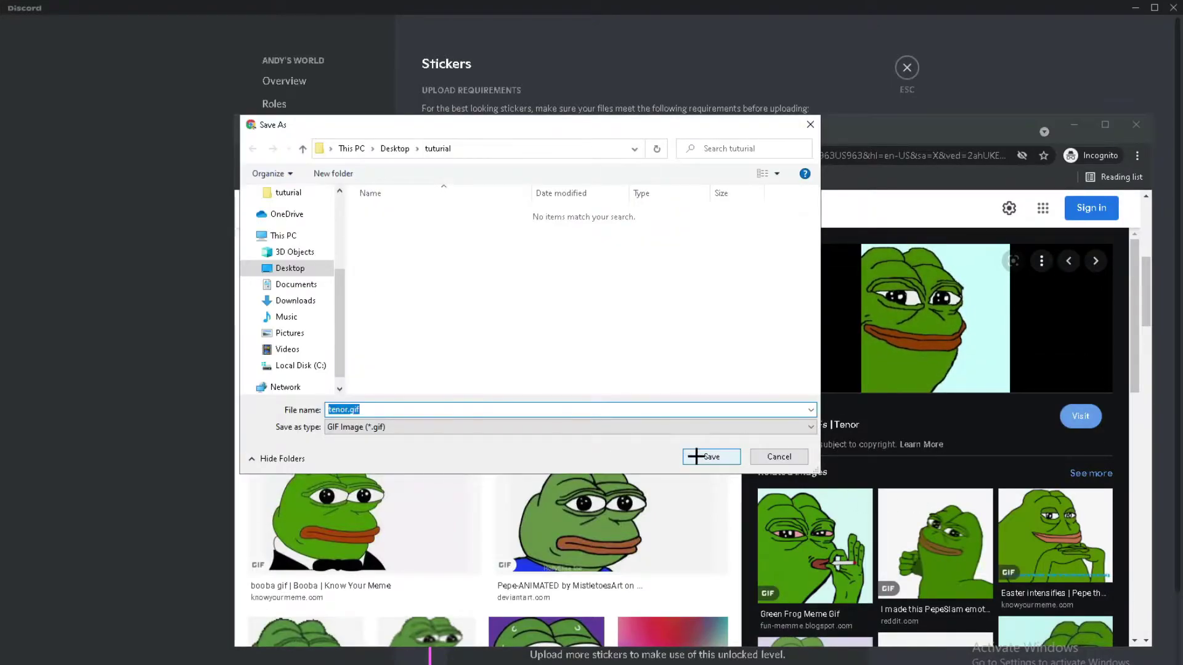
{"action": "left_click", "coordinate": [697, 454]}
- Convert tenor.gif to APNG on FreeConvert.com and save the result as tenor.png
{"action": "key", "text": "ctrl+Tab"}
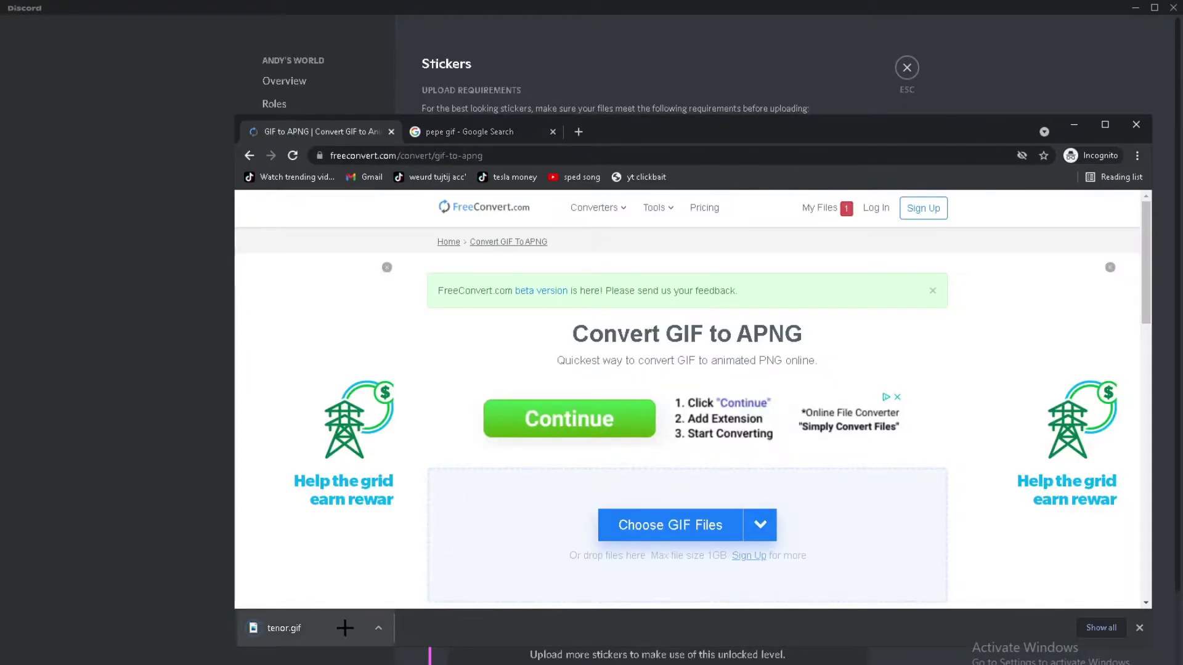
{"action": "left_click_drag", "start_coordinate": [284, 628], "coordinate": [555, 549]}
{"action": "scroll", "coordinate": [851, 543], "scroll_direction": "down", "scroll_amount": 2}
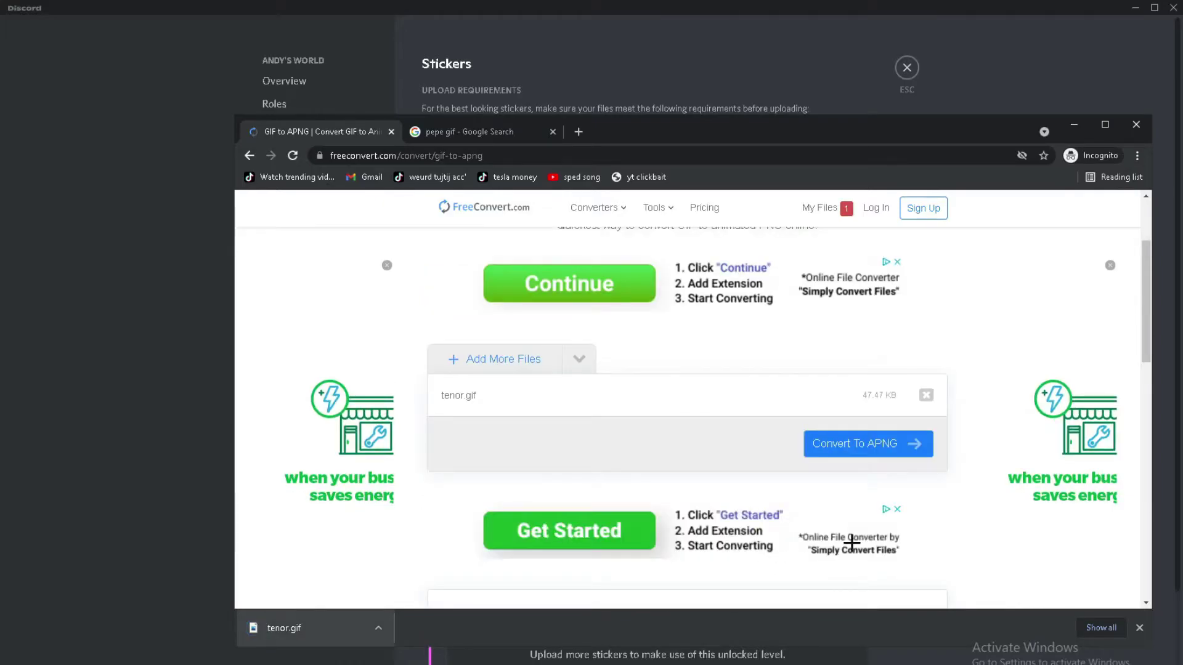
{"action": "left_click", "coordinate": [870, 452]}
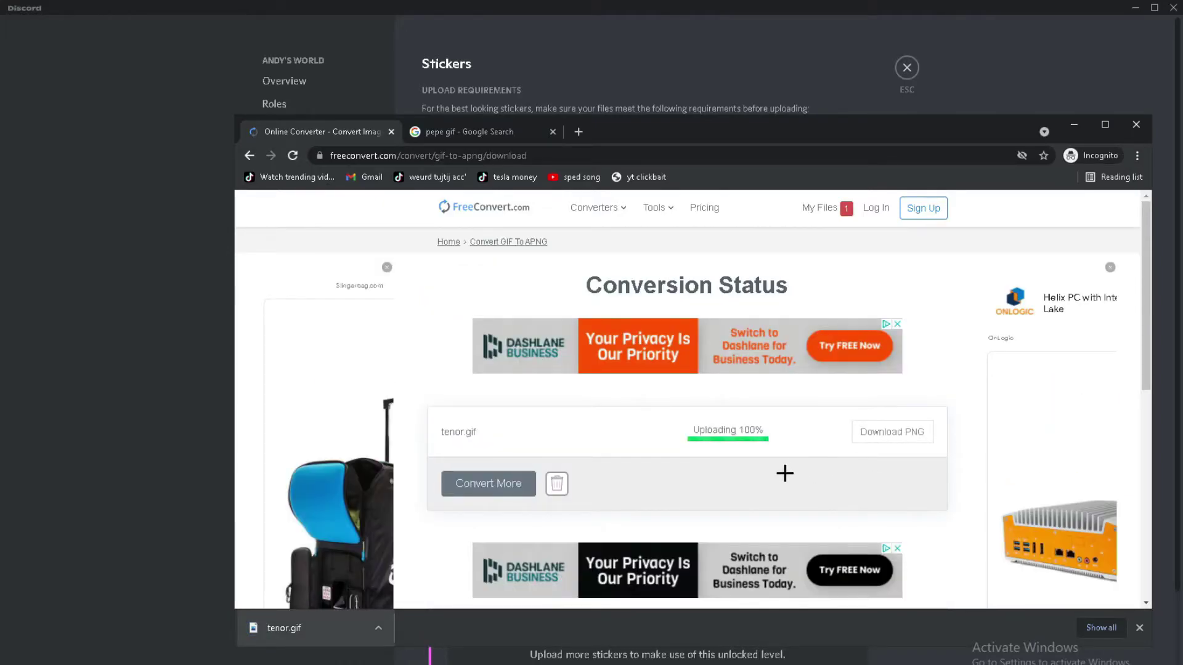
{"action": "left_click", "coordinate": [818, 440]}
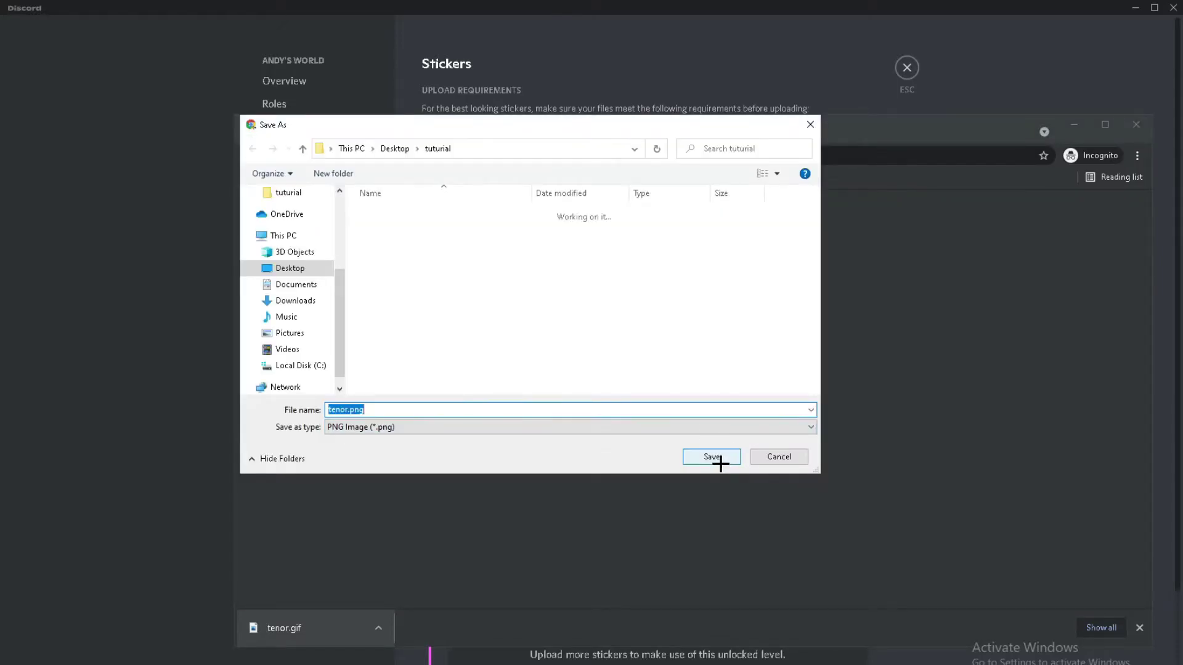
{"action": "left_click", "coordinate": [717, 456]}
- Start a new Discord sticker upload using tenor.png as the file
{"action": "left_click", "coordinate": [225, 286]}
{"action": "left_click", "coordinate": [500, 396]}
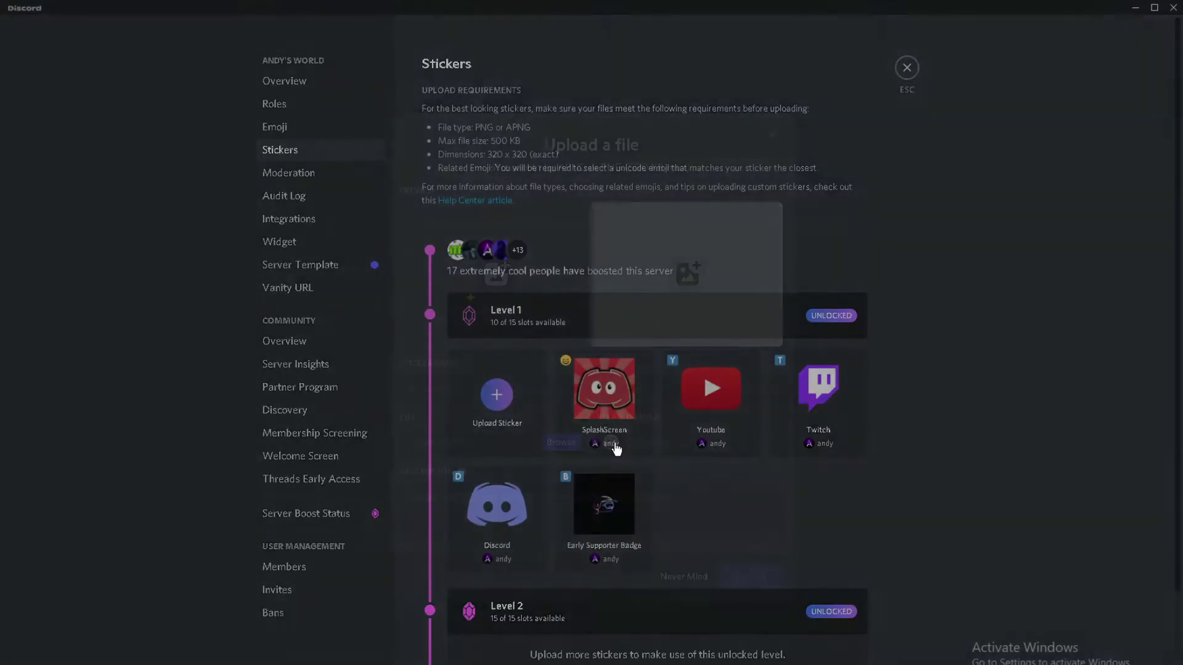
{"action": "left_click", "coordinate": [555, 445]}
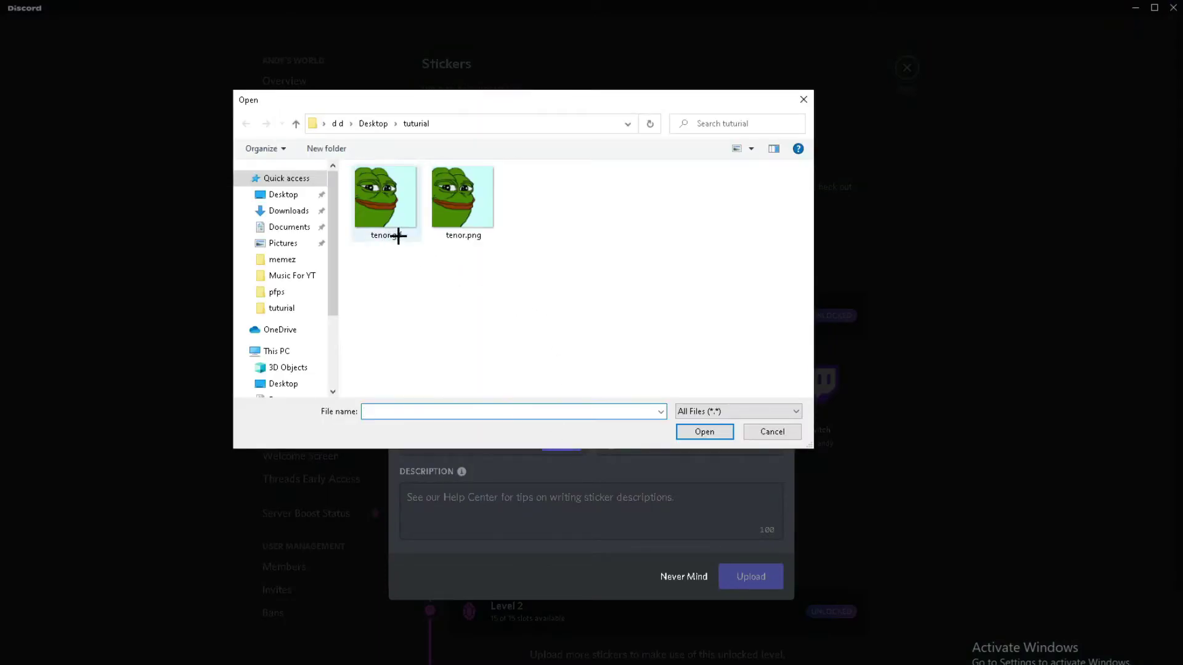
{"action": "left_click", "coordinate": [385, 208]}
{"action": "double_click", "coordinate": [457, 212]}
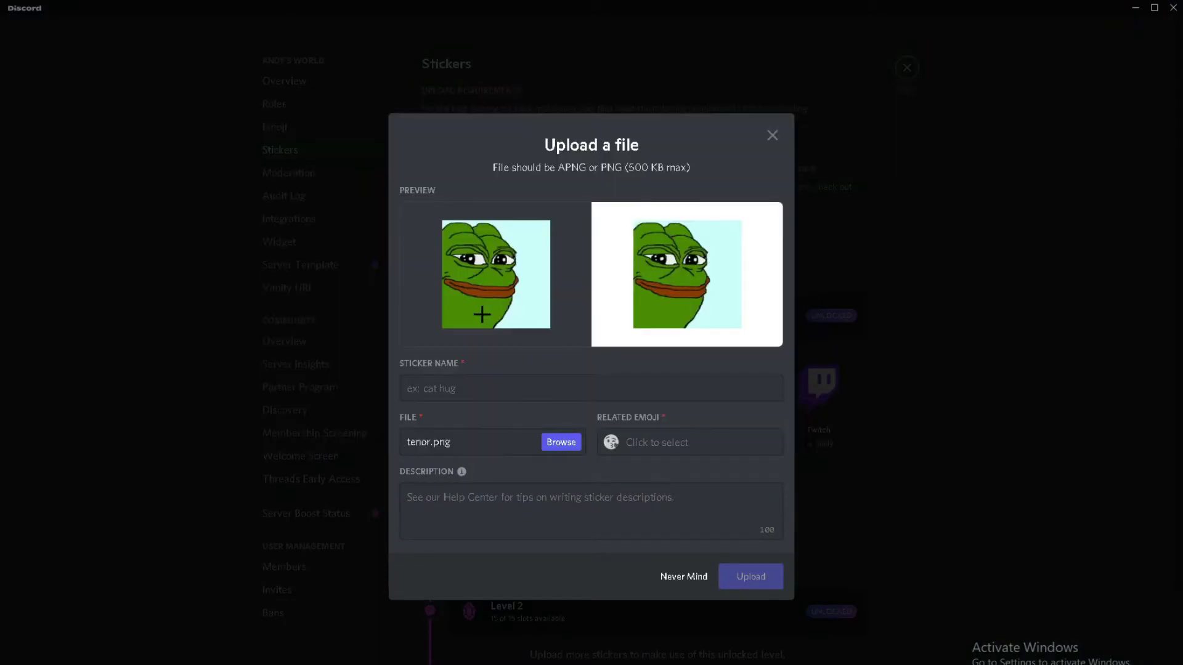
- Upload sticker 'Peppe' with handshake emoji and description 'peppe shaking head'
{"action": "left_click", "coordinate": [536, 388]}
{"action": "type", "text": "Pepe"}
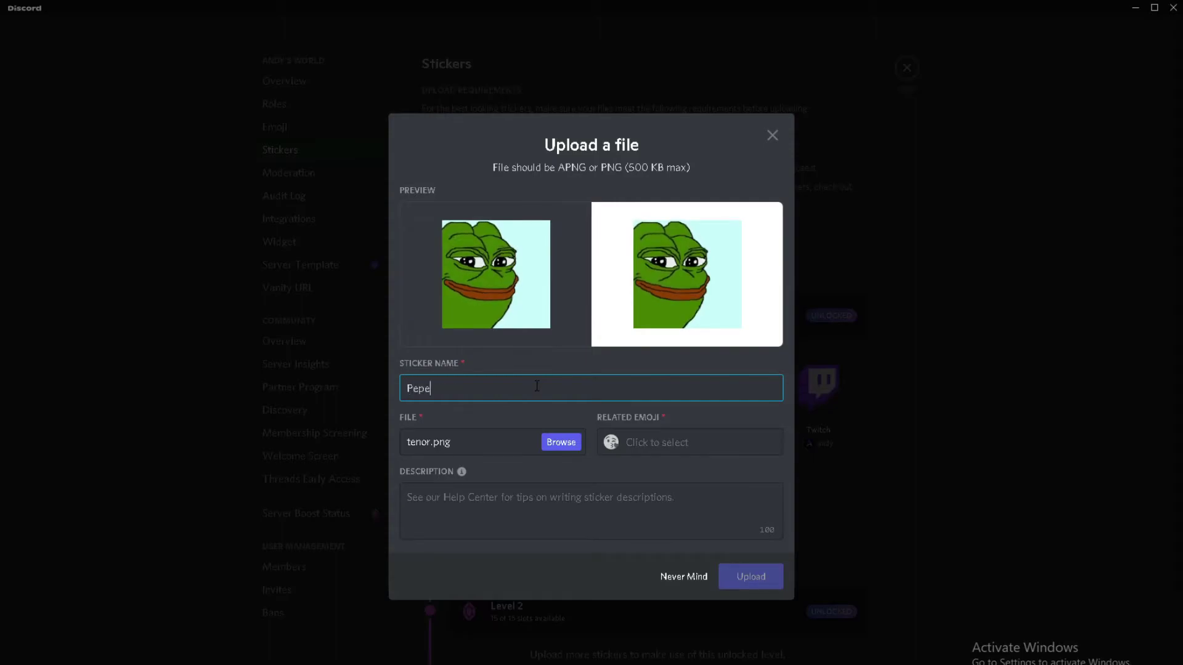
{"action": "key", "text": "BackSpace"}
{"action": "type", "text": "pe"}
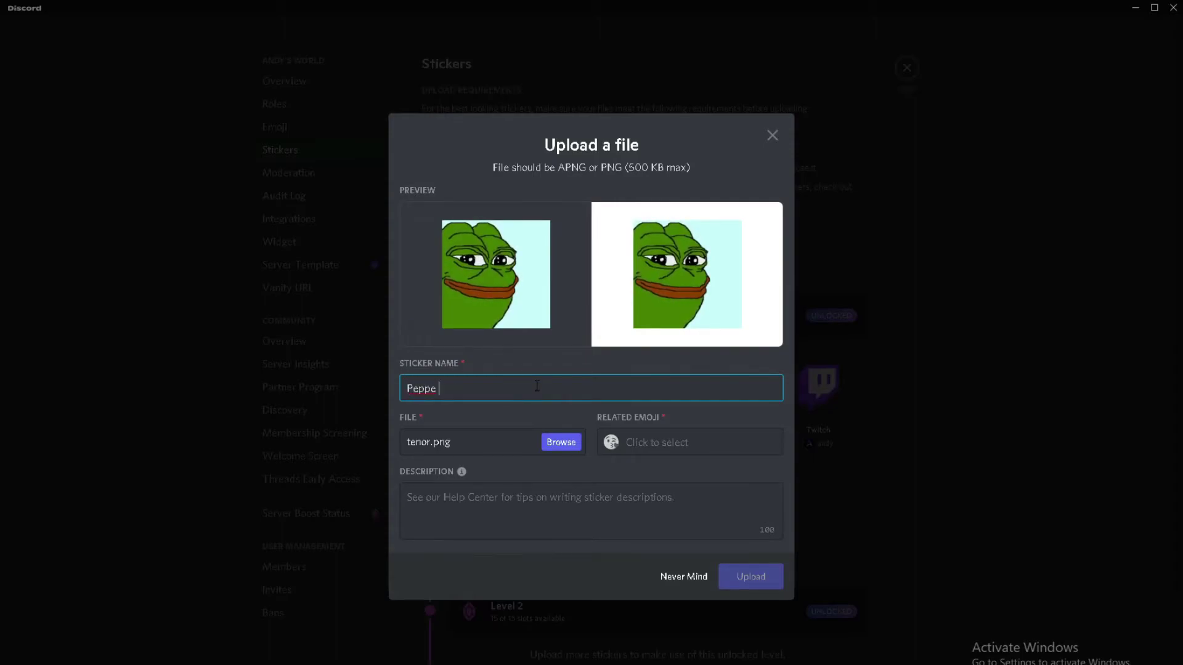
{"action": "left_click", "coordinate": [647, 442]}
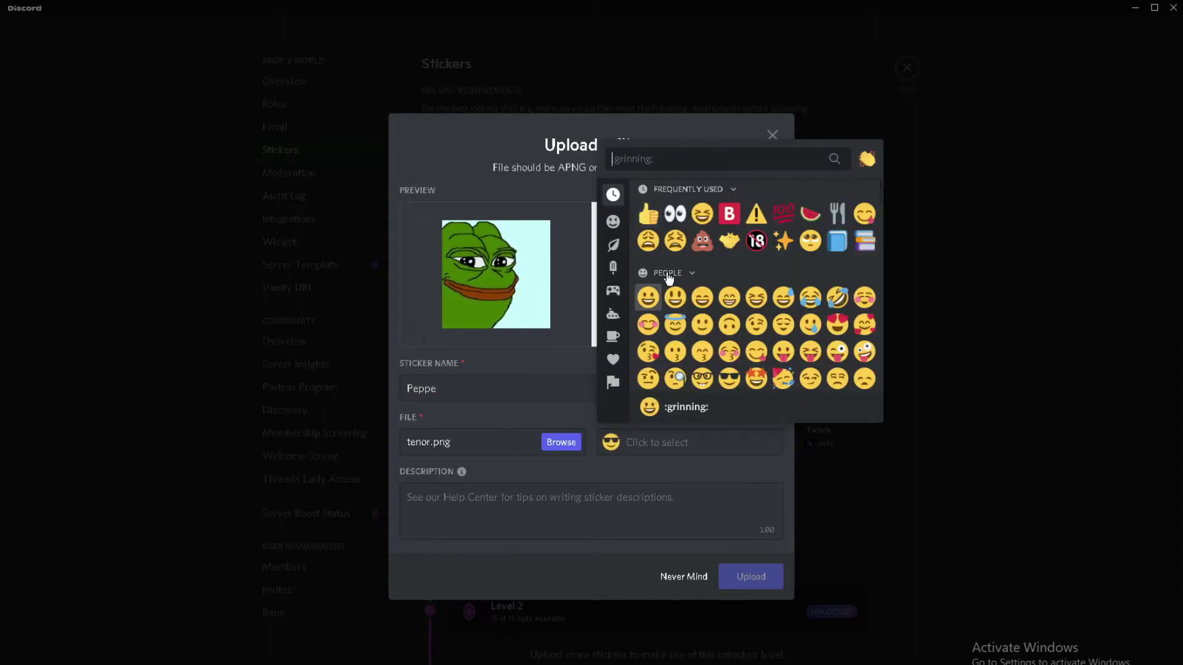
{"action": "type", "text": "shake"}
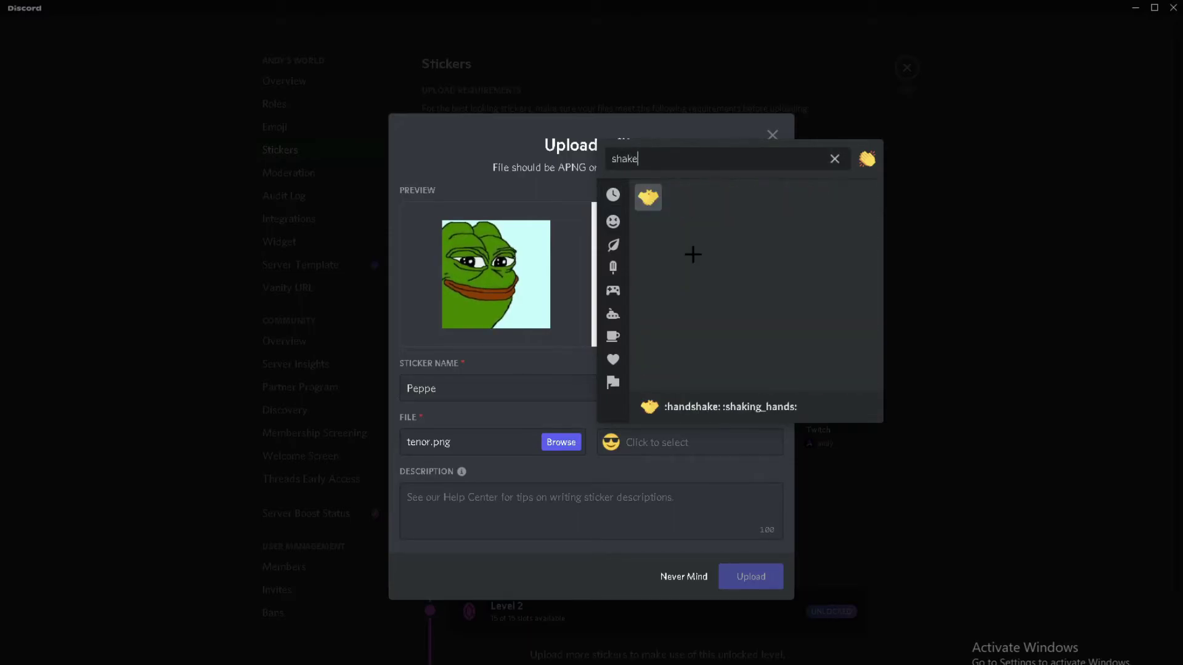
{"action": "left_click", "coordinate": [648, 198]}
{"action": "left_click", "coordinate": [545, 506]}
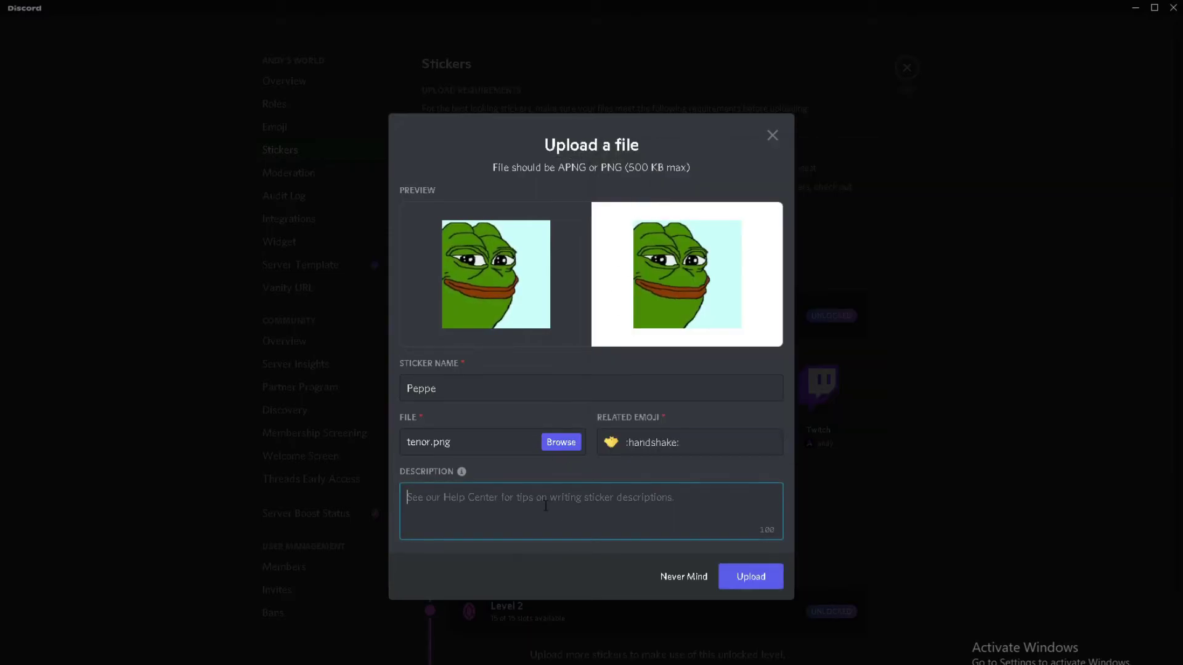
{"action": "type", "text": "peppe "}
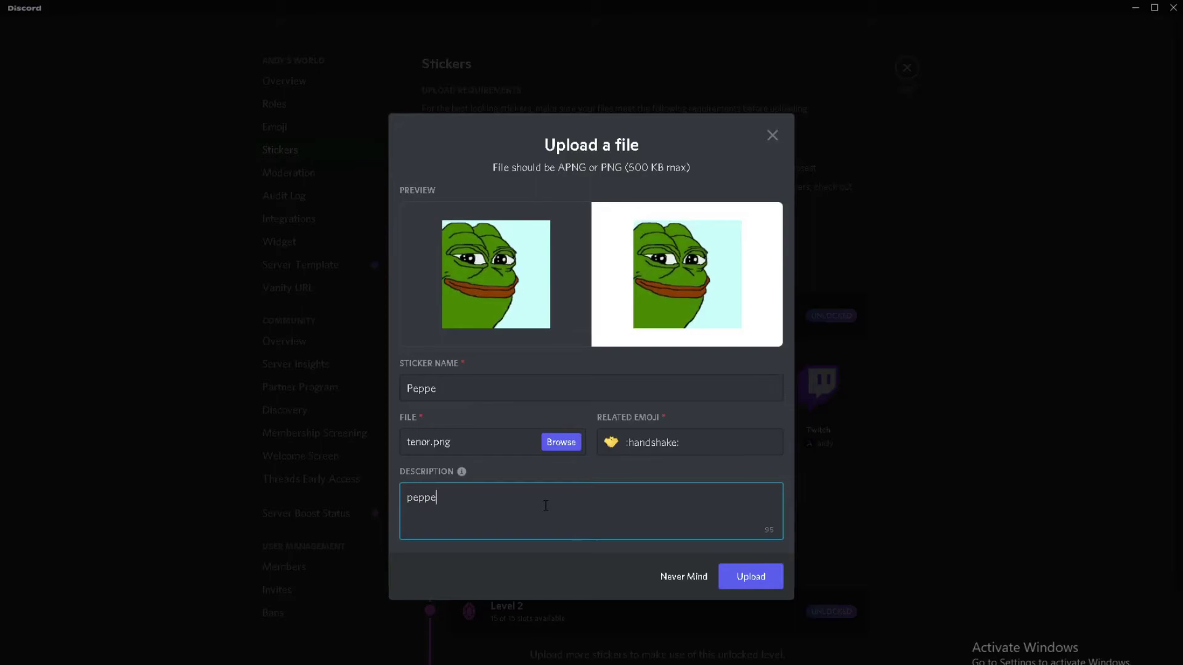
{"action": "type", "text": "shaking "}
{"action": "type", "text": "hend"}
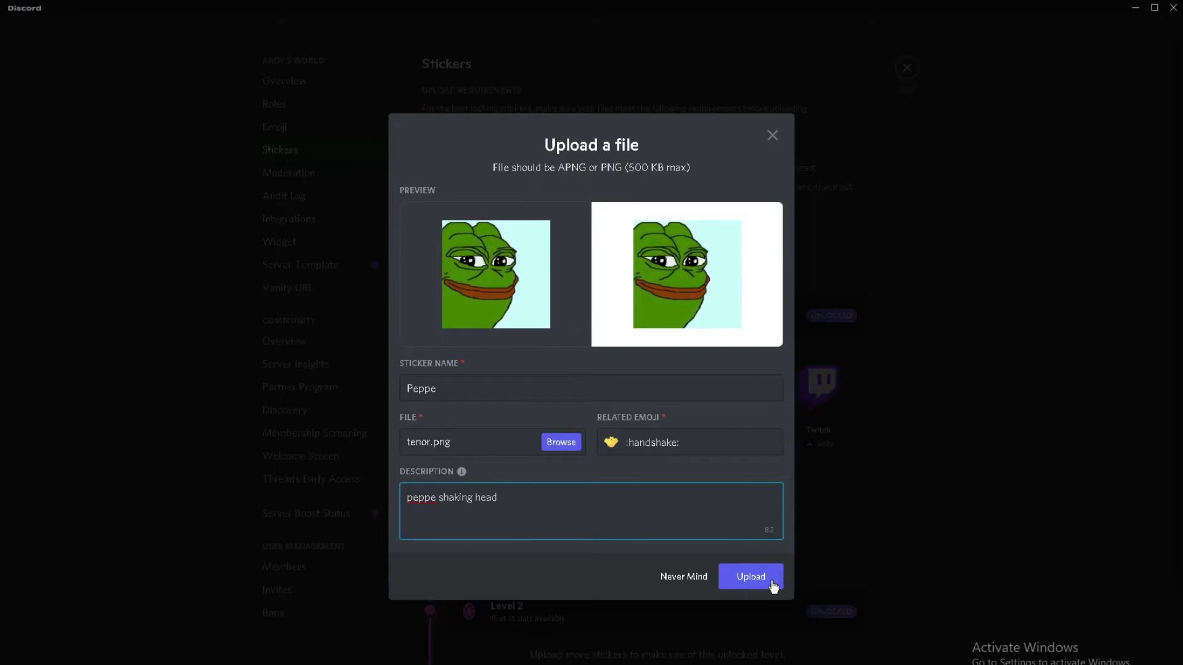
{"action": "left_click", "coordinate": [765, 580]}
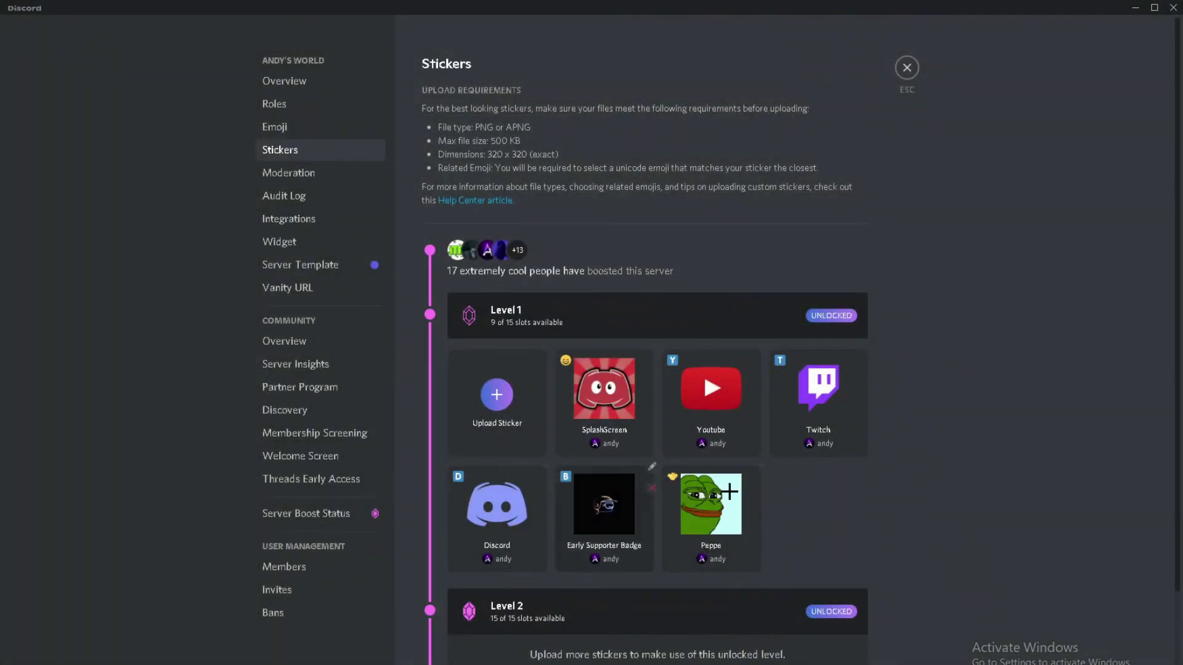
- Post the Peppe sticker in the announcements channel, then delete that message
{"action": "key", "text": "Escape"}
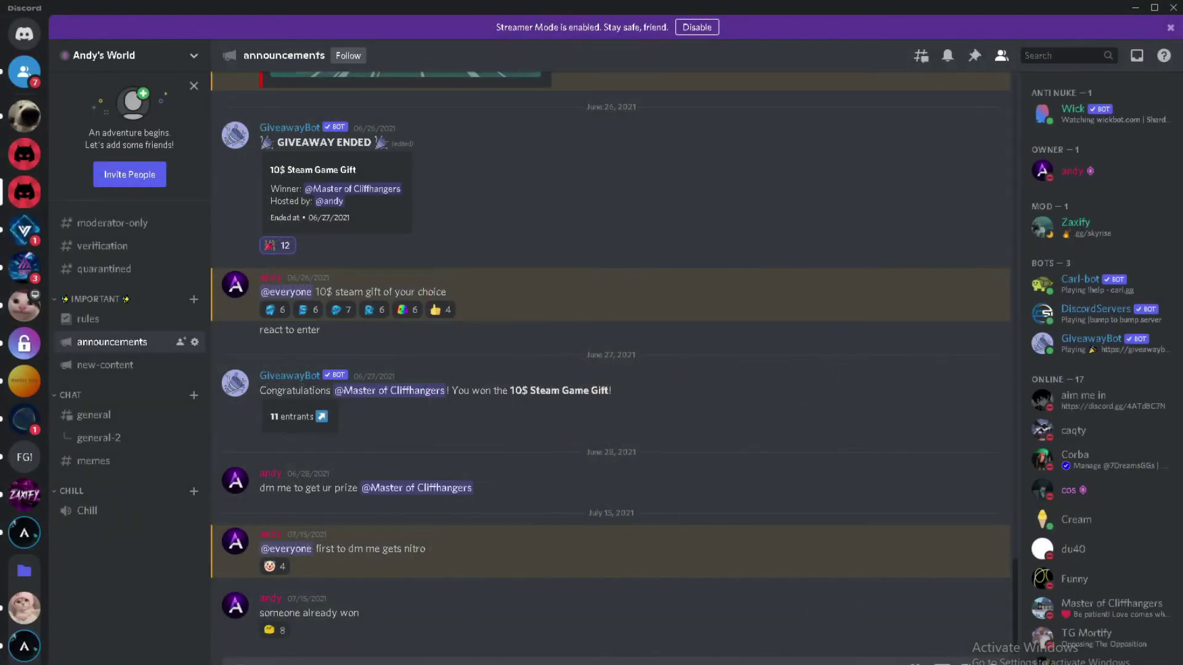
{"action": "left_click", "coordinate": [956, 655]}
{"action": "scroll", "coordinate": [795, 471], "scroll_direction": "down", "scroll_amount": 2}
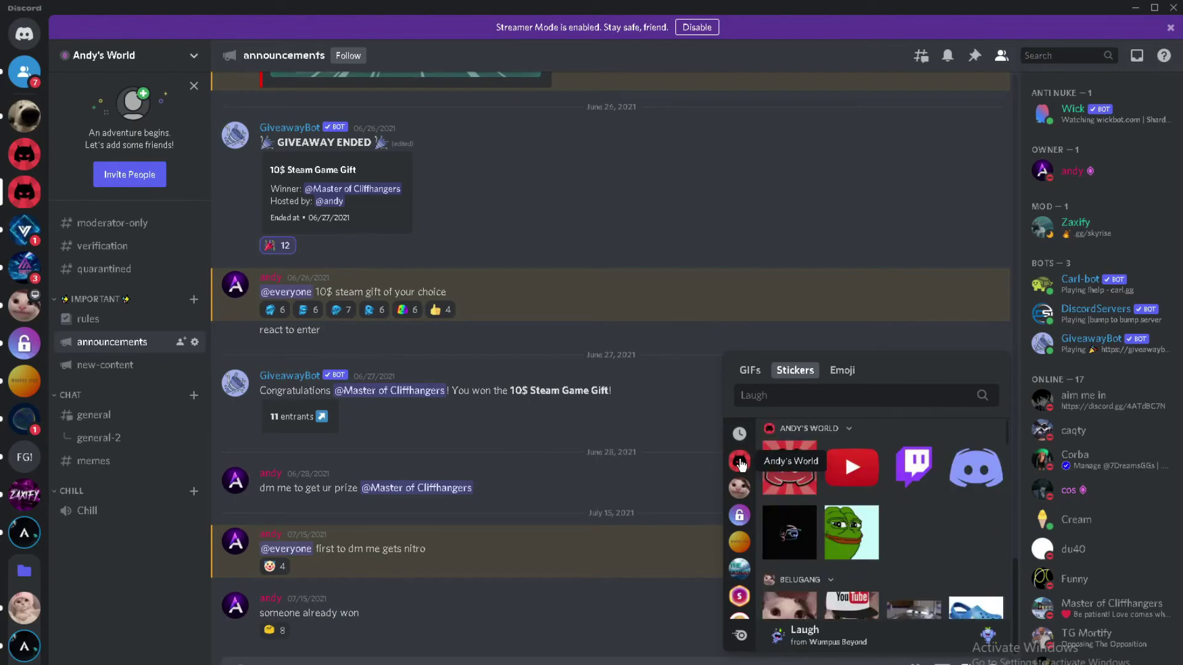
{"action": "left_click", "coordinate": [858, 534]}
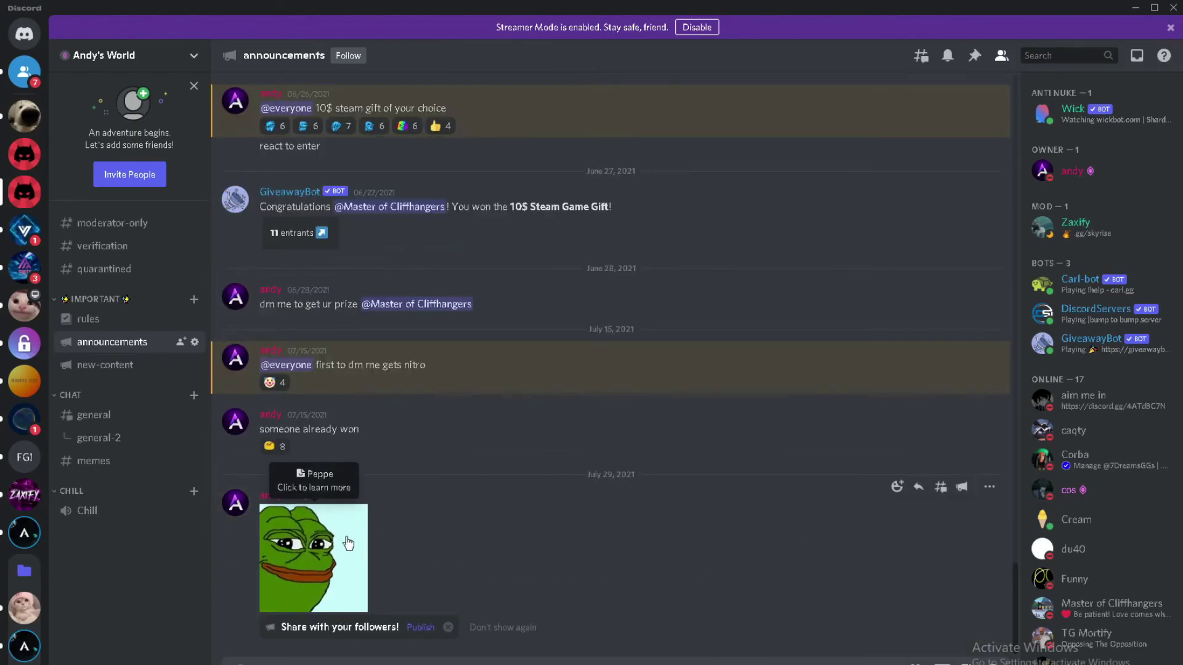
{"action": "left_click", "coordinate": [982, 489], "text": "shift"}
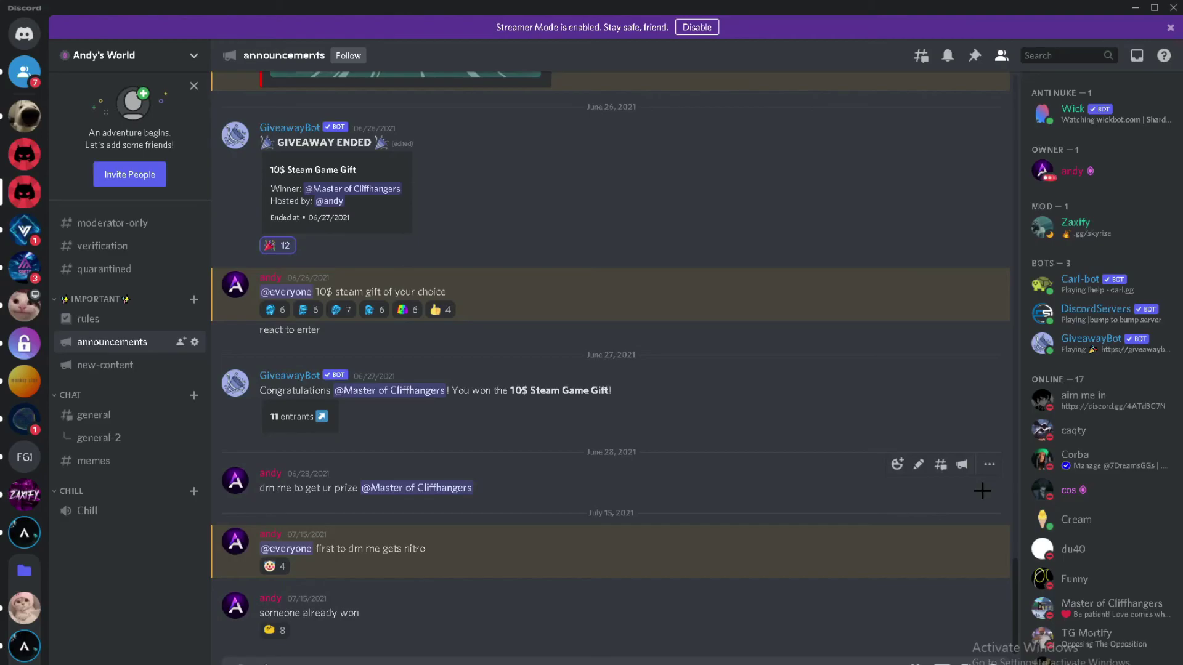